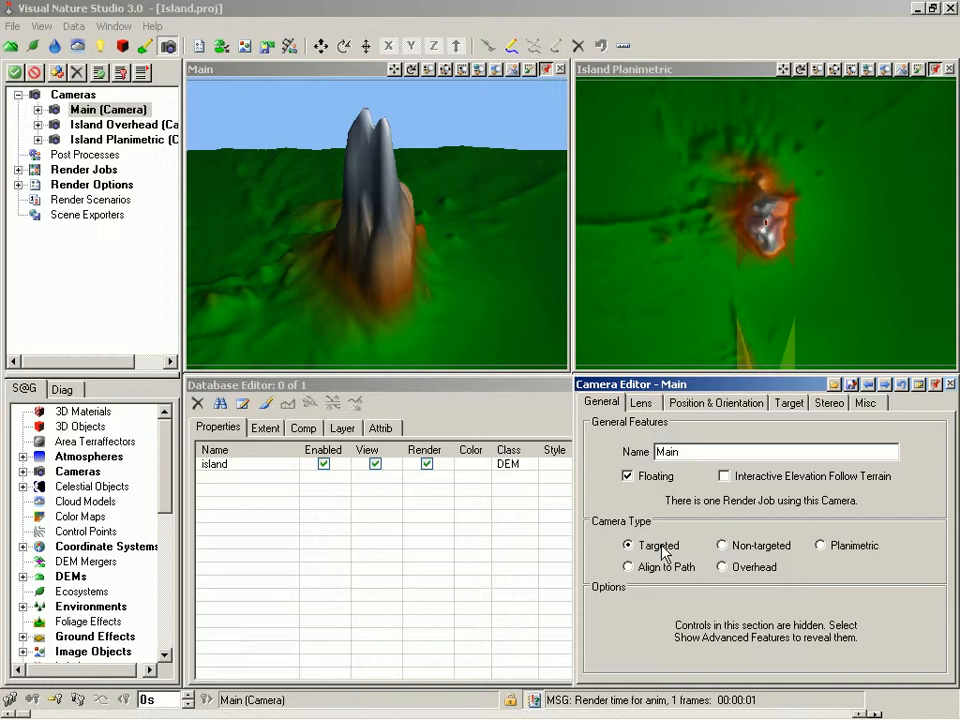
Zoom out the Island Planimetric view until the whole terrain fits in it.
click(722, 71)
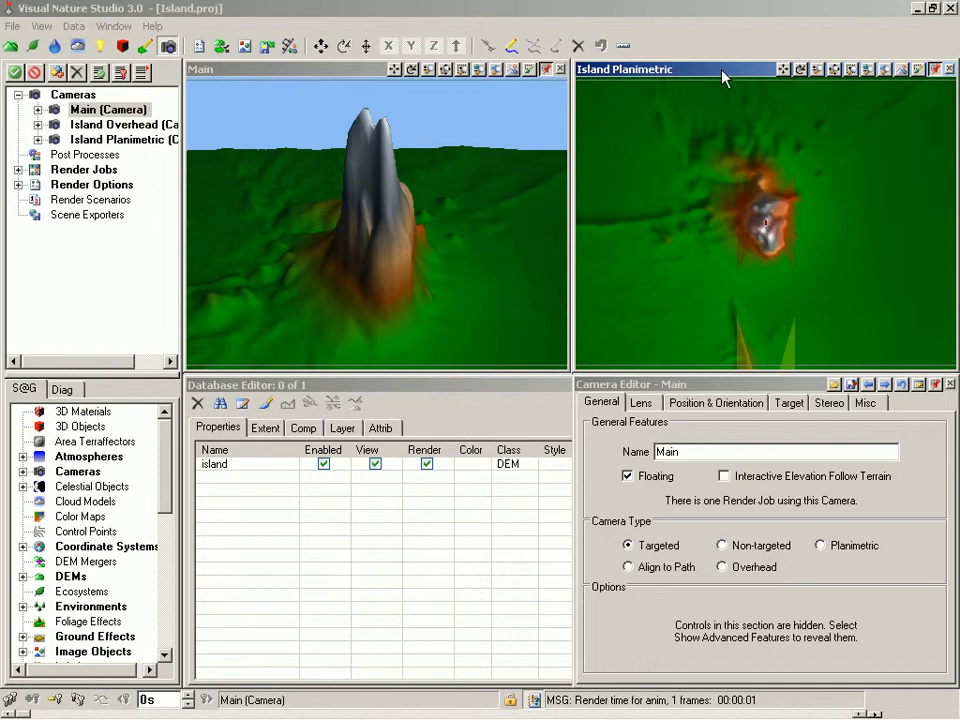
key(minus)
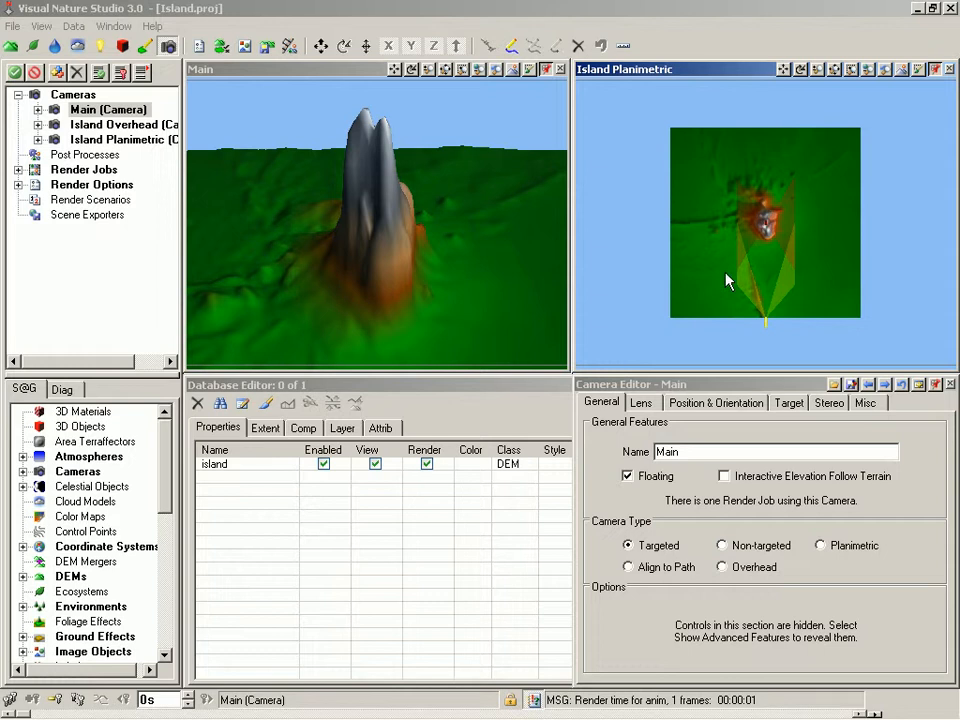
Try shifting the Main camera slightly with Move View in the Main view.
click(367, 79)
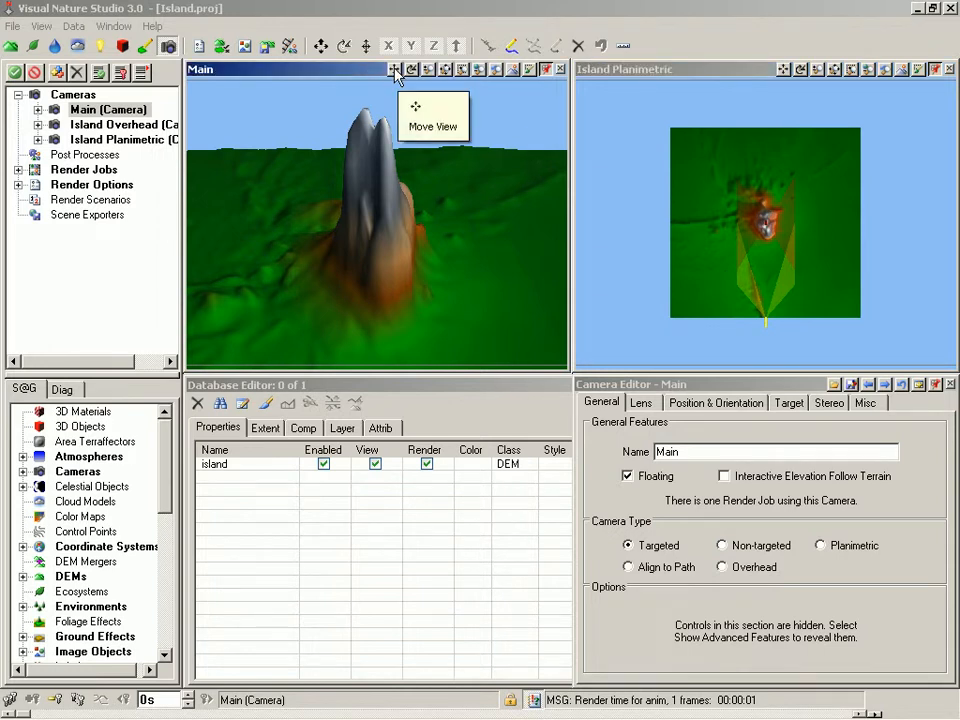
click(395, 70)
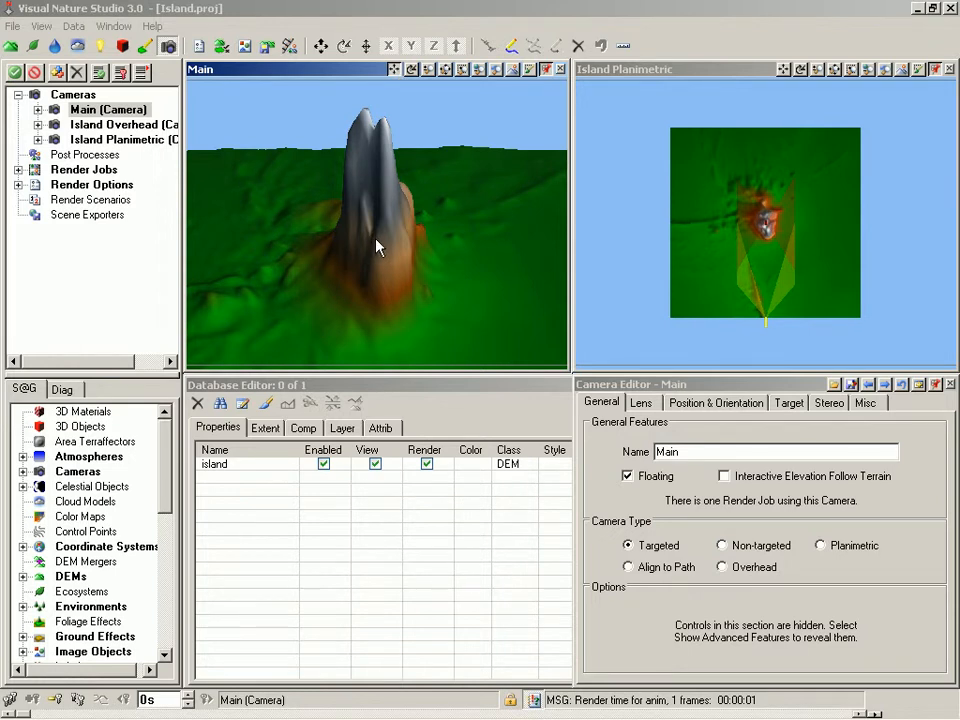
mouse_move(377, 246)
mouse_down()
mouse_move(247, 242)
mouse_move(529, 231)
mouse_move(386, 242)
mouse_move(381, 114)
mouse_move(377, 354)
mouse_move(364, 111)
mouse_move(368, 369)
mouse_move(366, 289)
mouse_move(234, 281)
mouse_move(555, 272)
mouse_move(369, 259)
mouse_move(364, 103)
mouse_move(375, 341)
mouse_move(366, 265)
mouse_up()
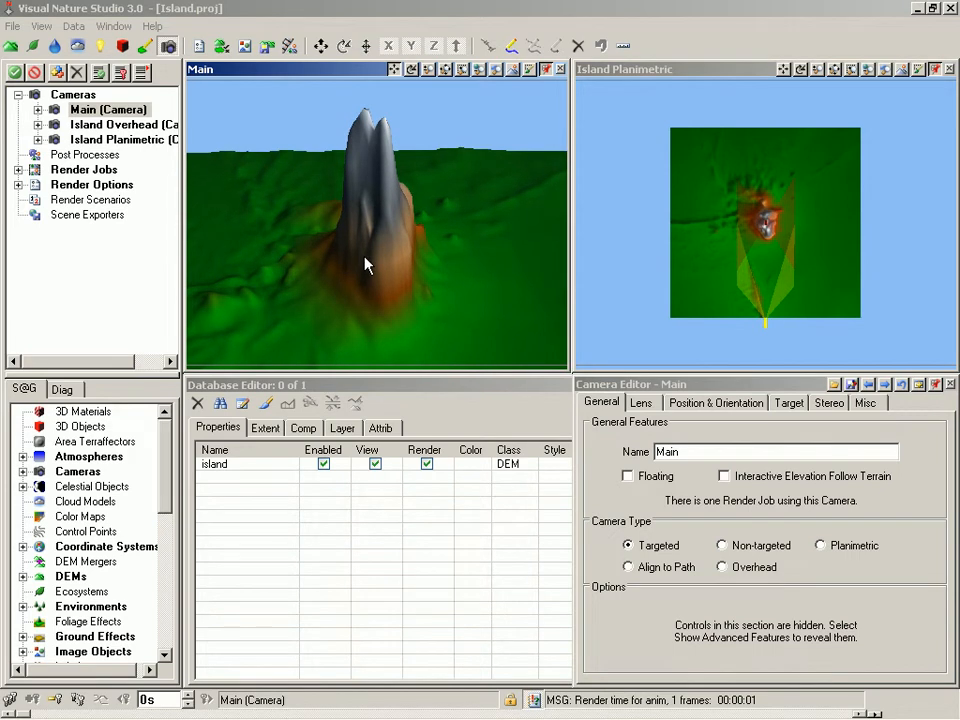
drag(378, 268, 356, 293)
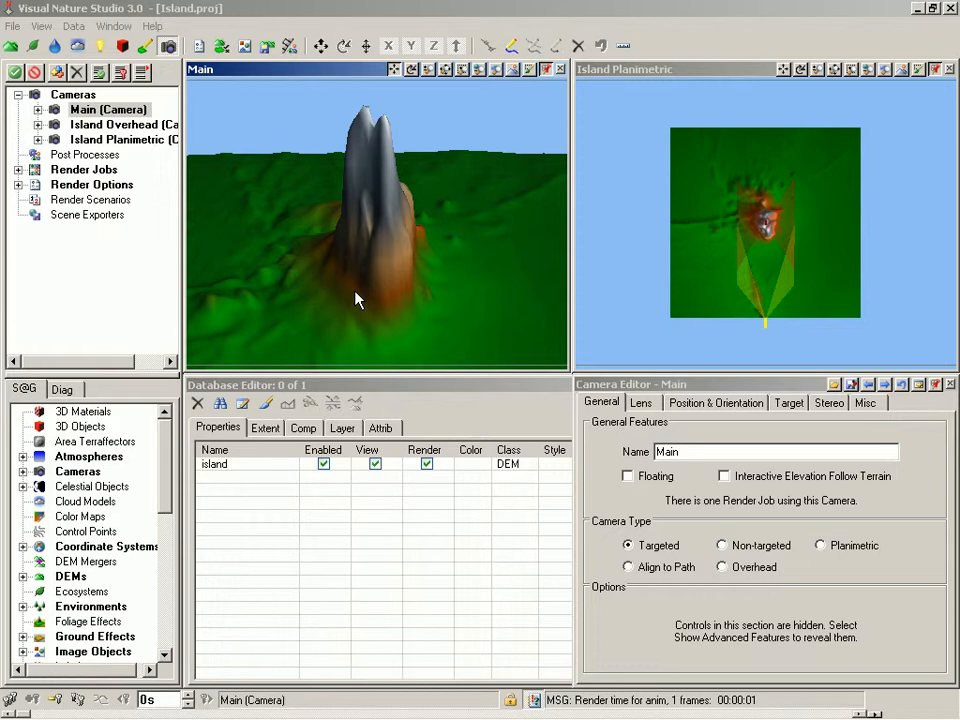
Try rotating the Main camera freehand to about -5.75° heading, -1.25° pitch and -1.5° bank, with its position and orientation values displayed.
click(411, 70)
drag(378, 280, 378, 250)
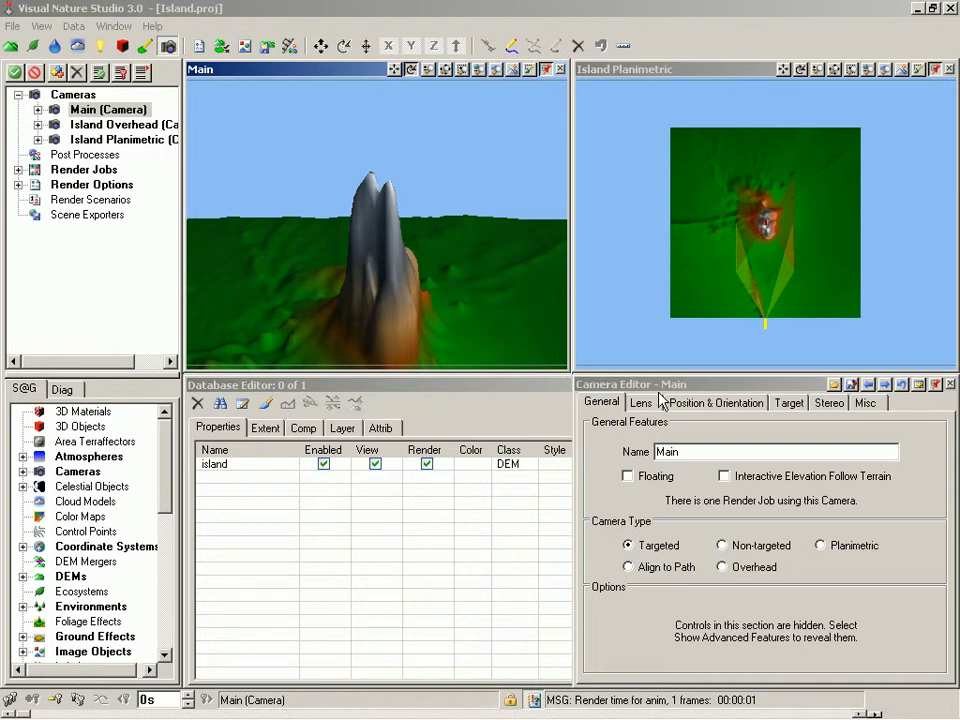
click(720, 404)
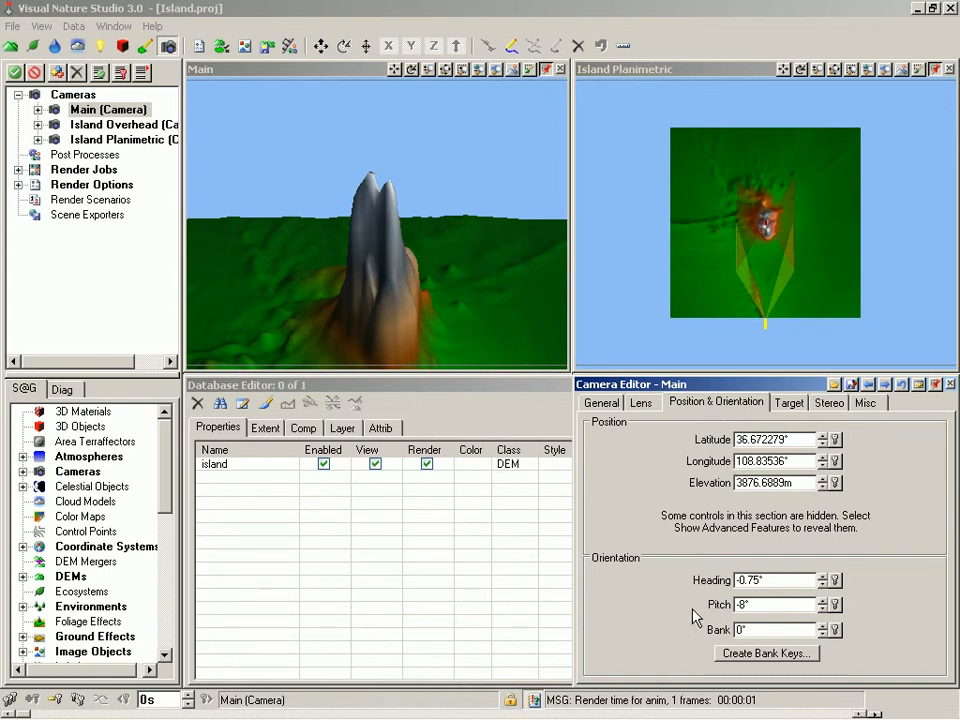
click(371, 74)
click(409, 70)
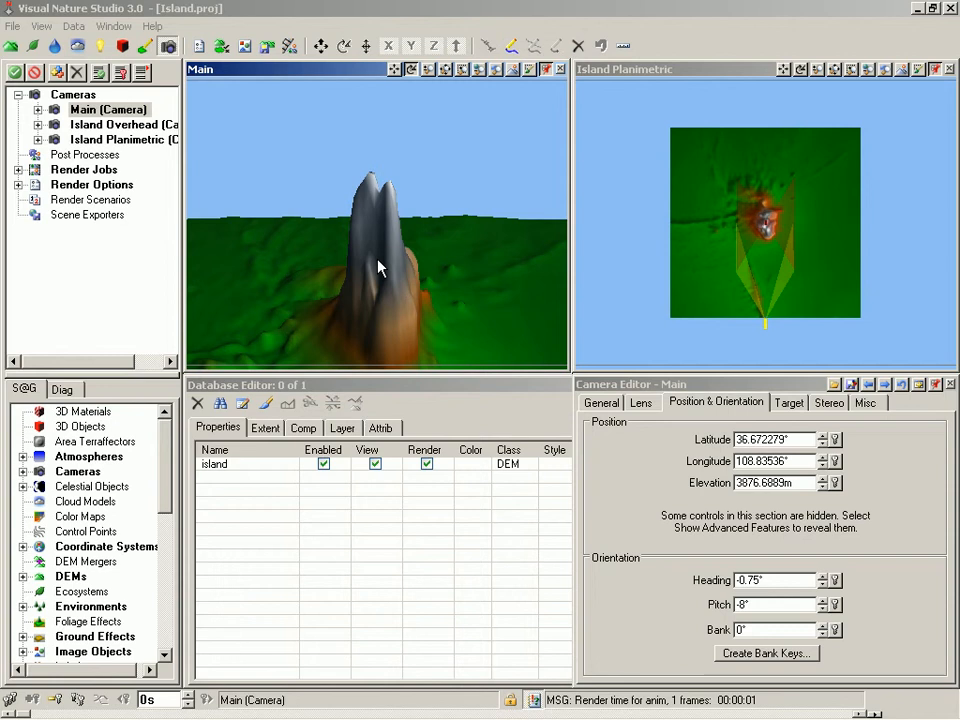
drag(380, 268, 357, 265)
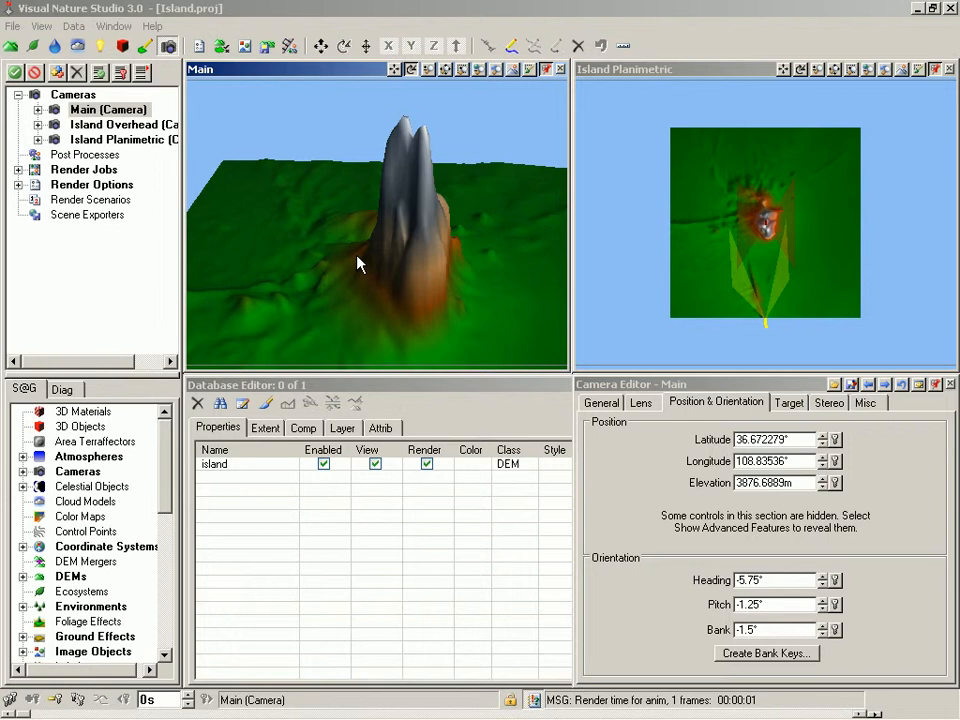
click(447, 73)
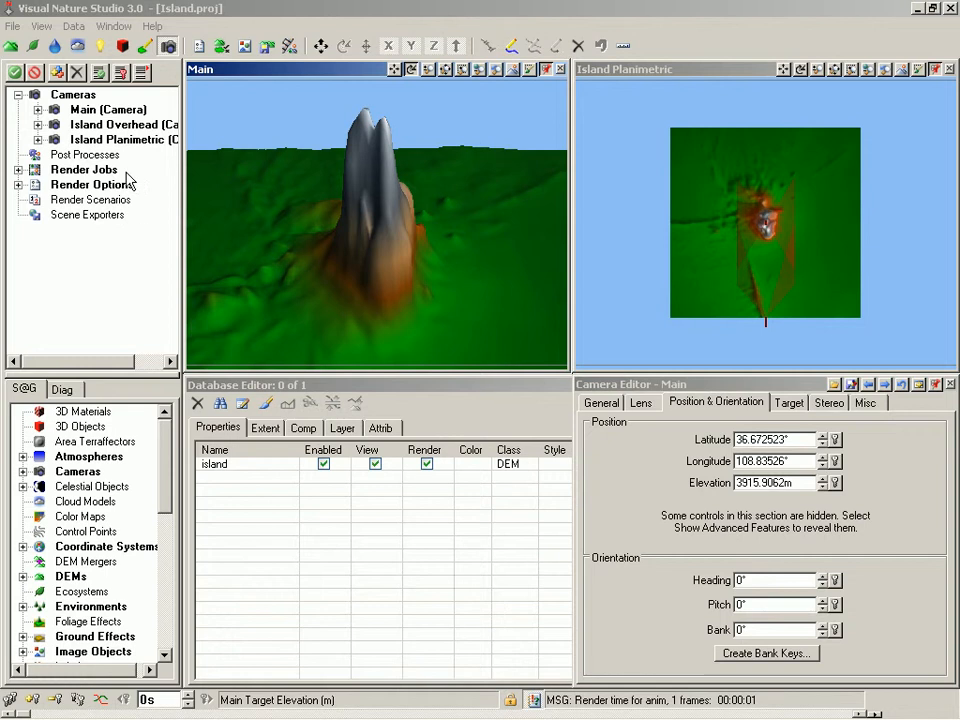
Place the Main camera on the terrain's southern edge, west of centre, in the planimetric view and set its elevation to 2075 m.
click(87, 110)
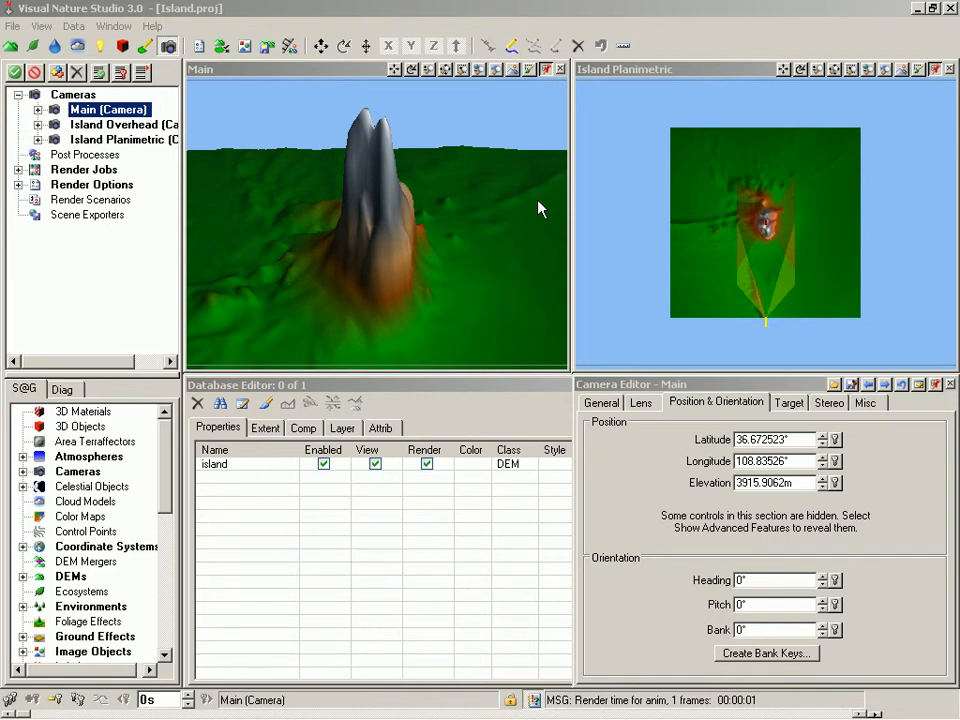
click(733, 309)
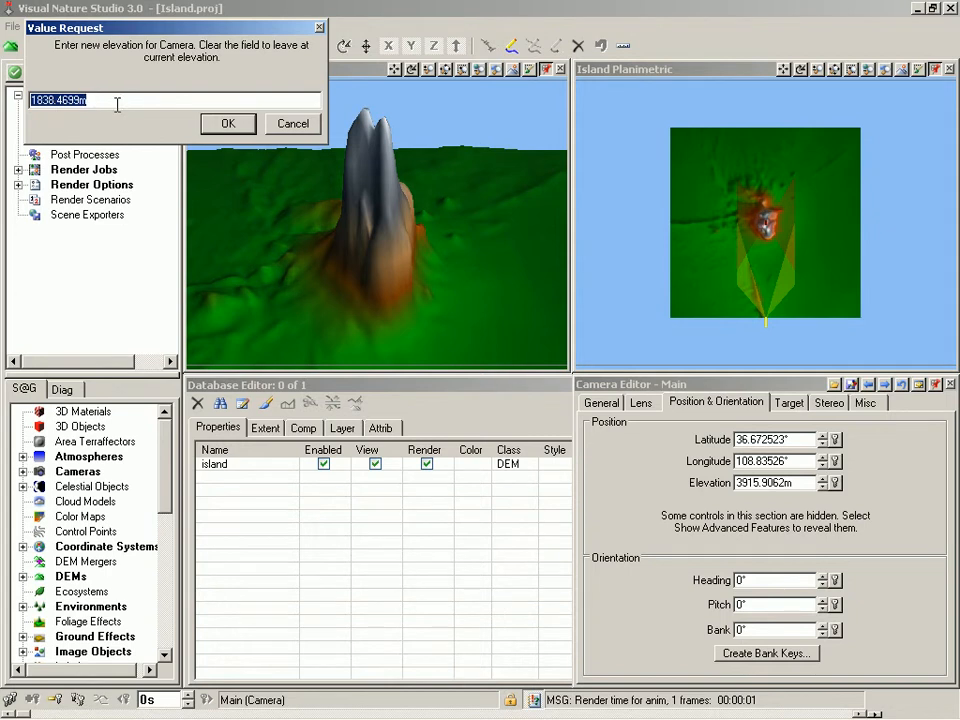
text(2075)
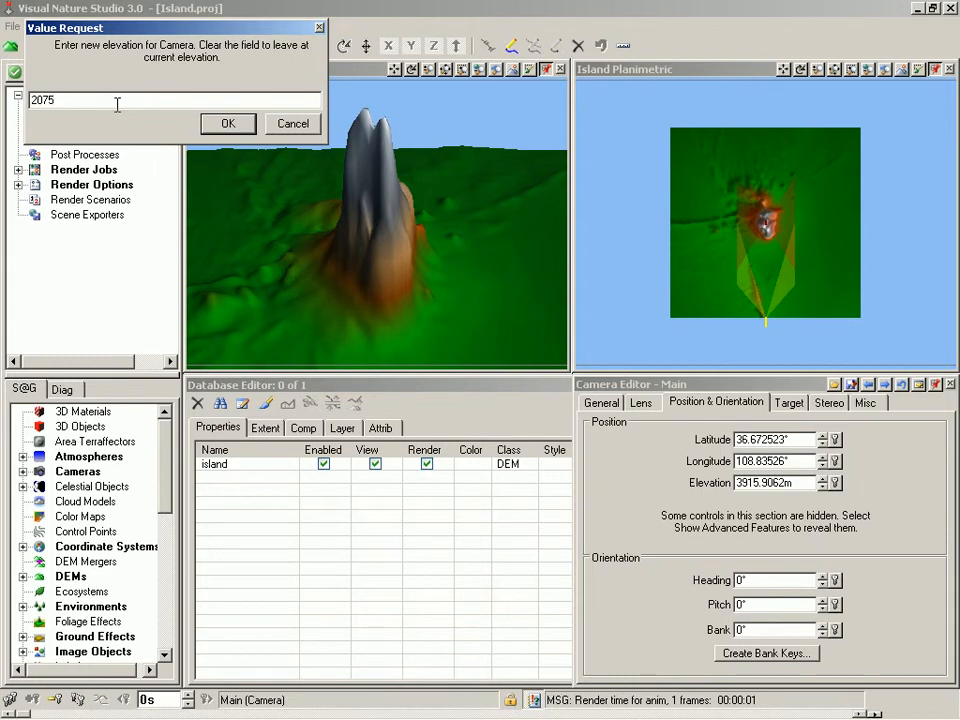
key(Return)
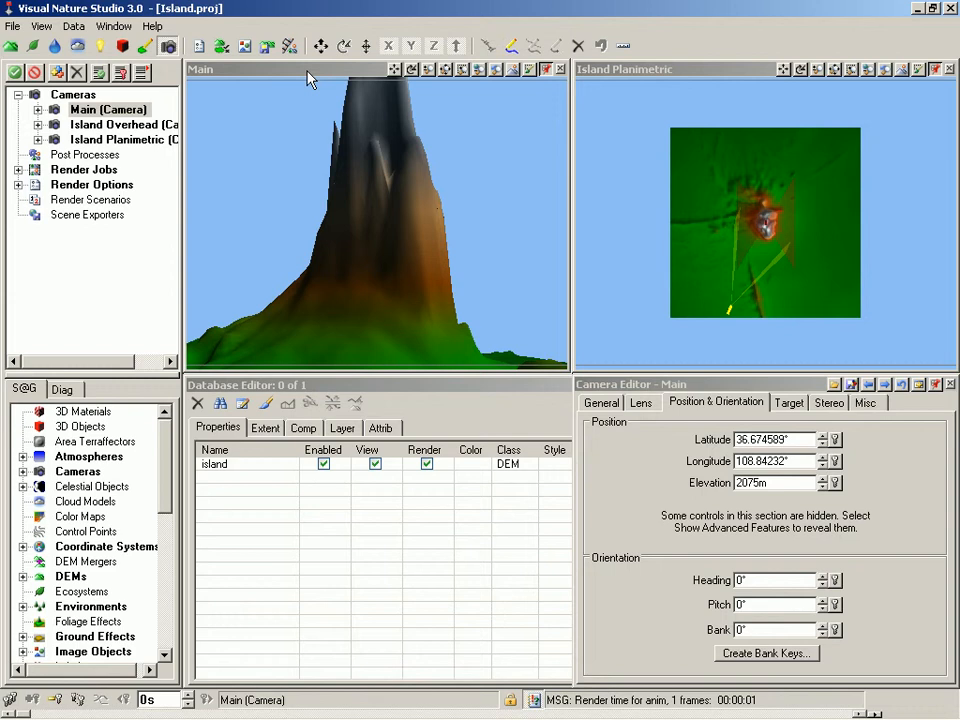
Rotate the Main camera to about -4.75° heading and 8° pitch, and save the project.
click(411, 70)
drag(404, 165, 381, 211)
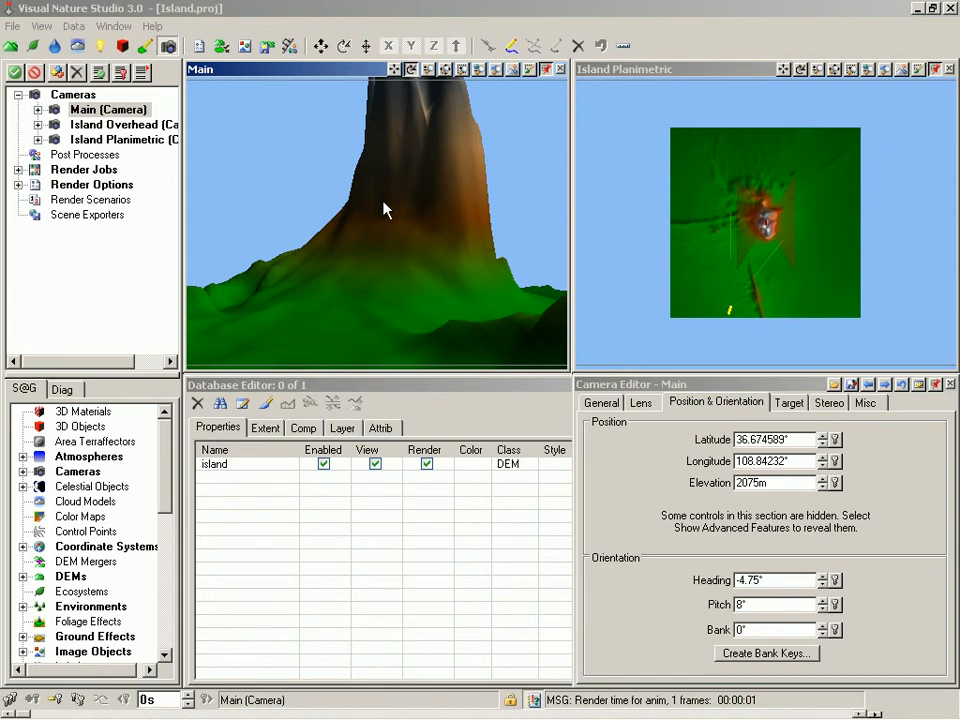
key(ctrl+s)
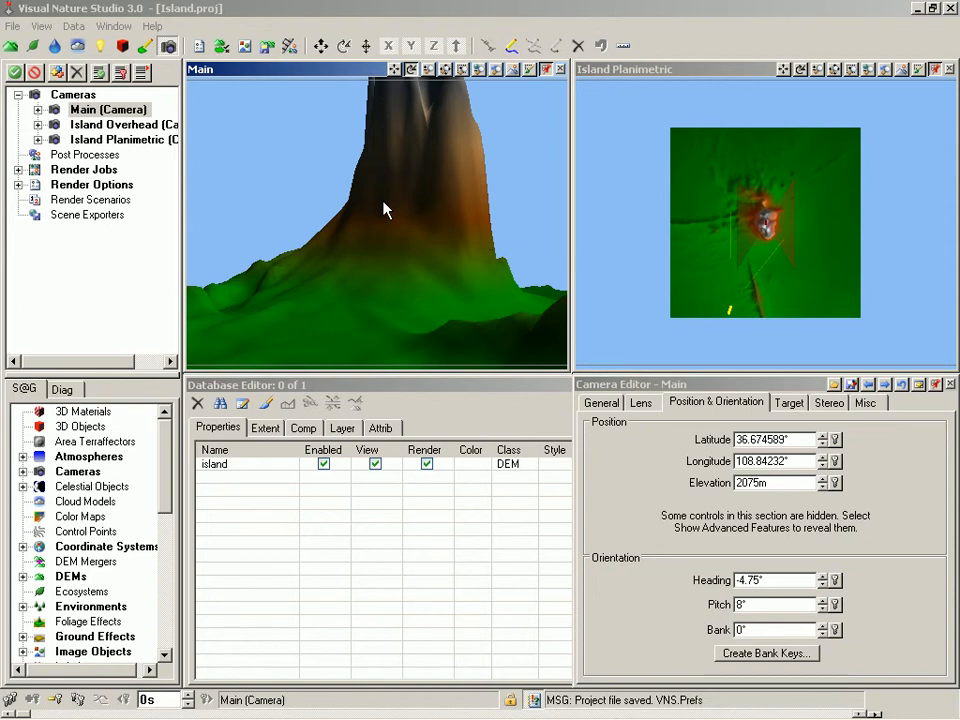
Render a preview of the Main view and inspect the diagnostics and ground effect settings of the rendered mountain.
key(F9)
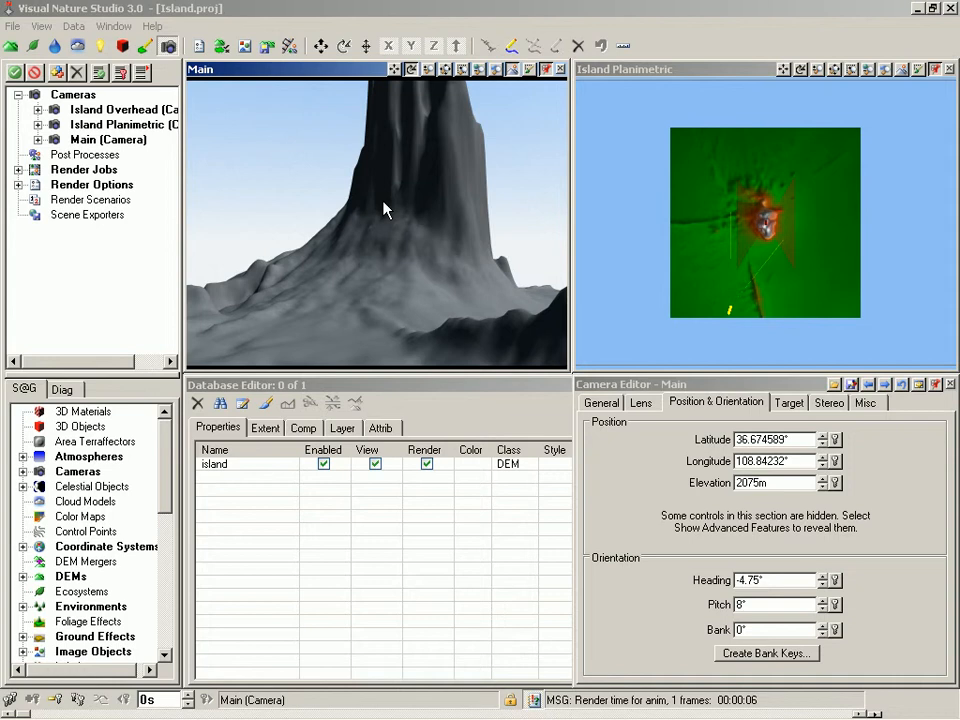
click(392, 232)
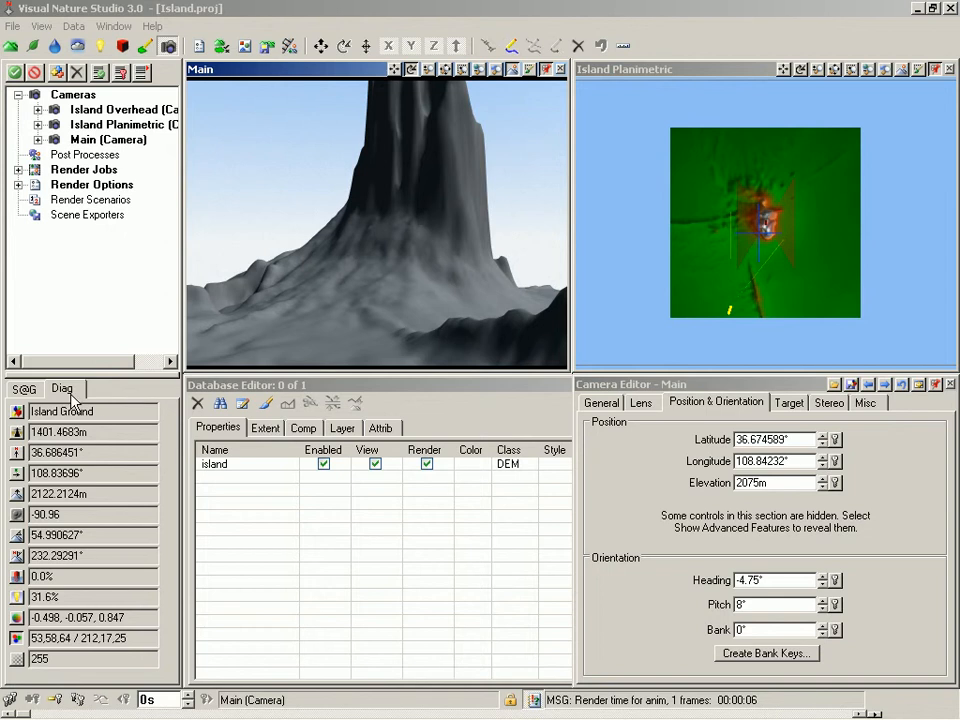
click(420, 163)
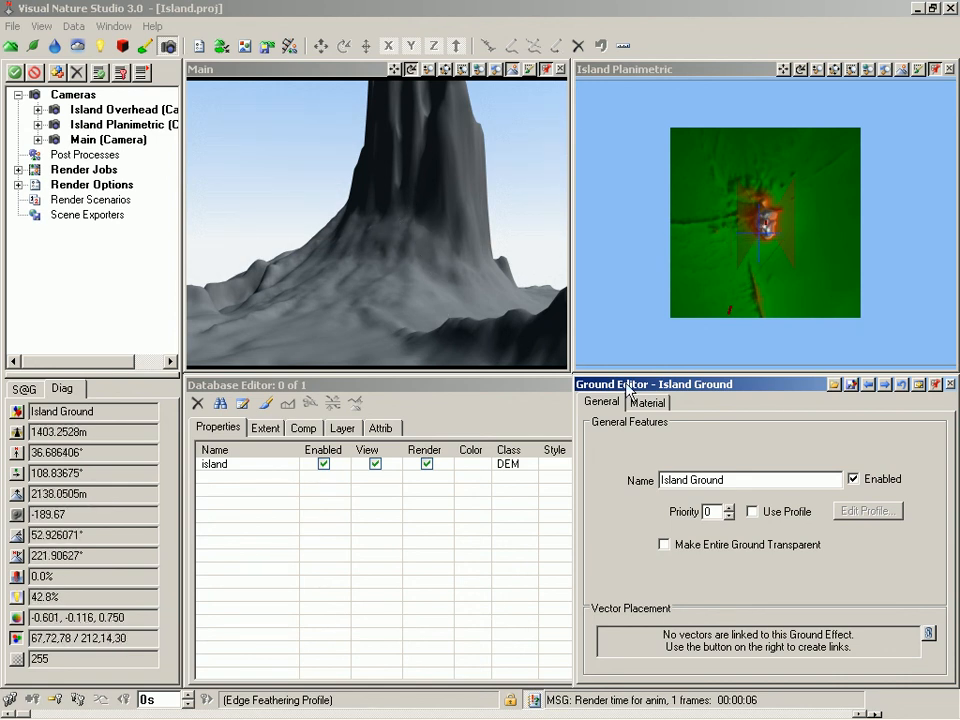
click(950, 384)
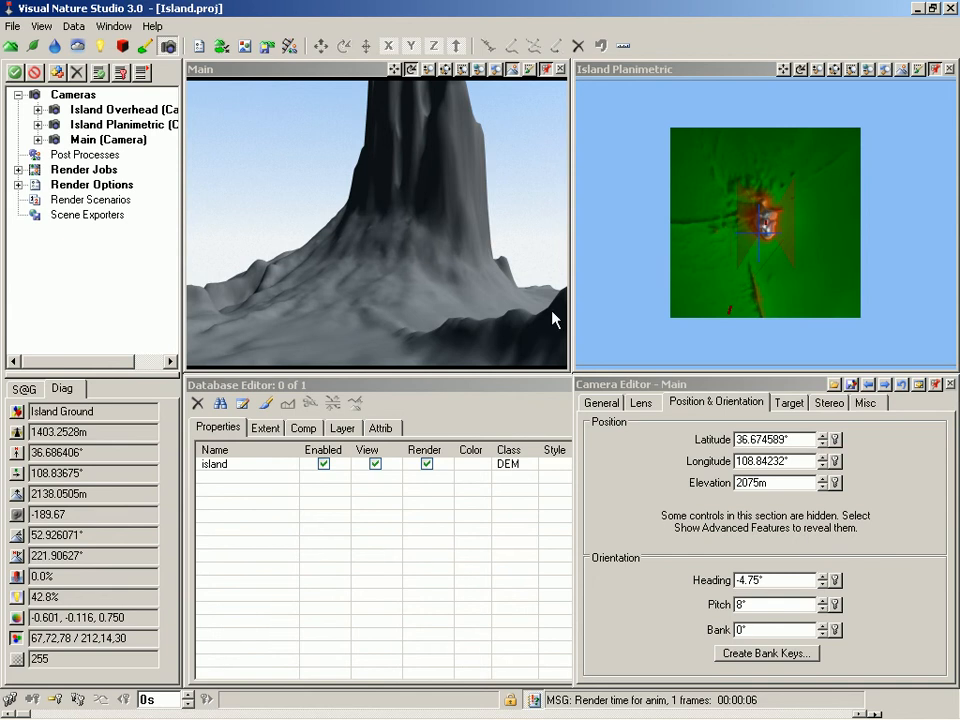
Examine the rendered preview's diagnostics for the sky and the mountain slope, including its surface normal and illumination displays.
click(420, 155)
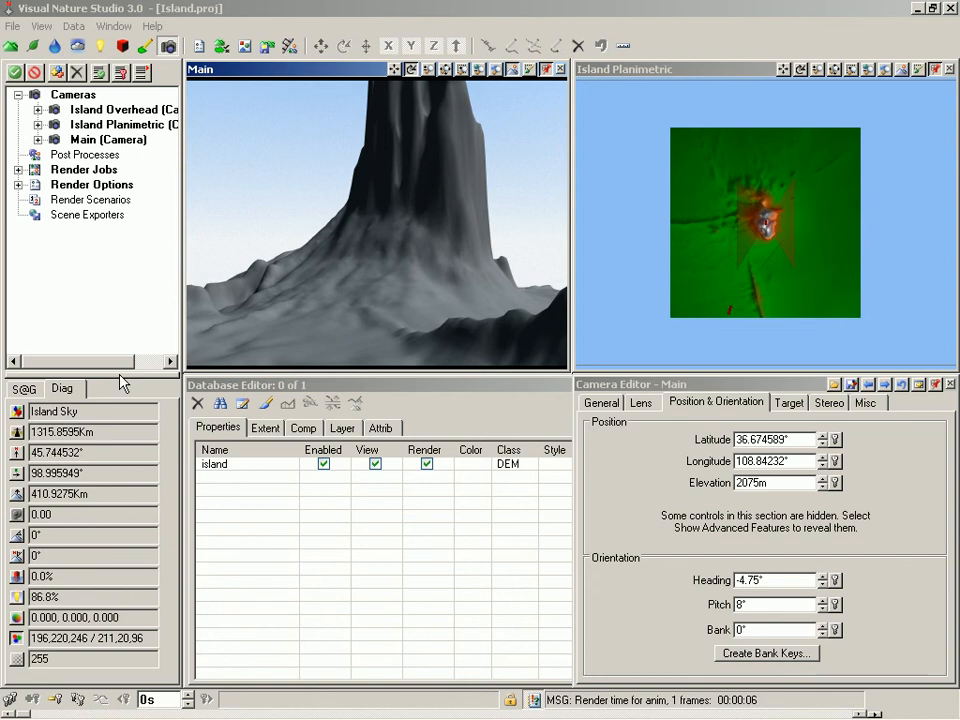
mouse_move(119, 377)
mouse_down()
mouse_move(126, 402)
mouse_move(126, 387)
mouse_up()
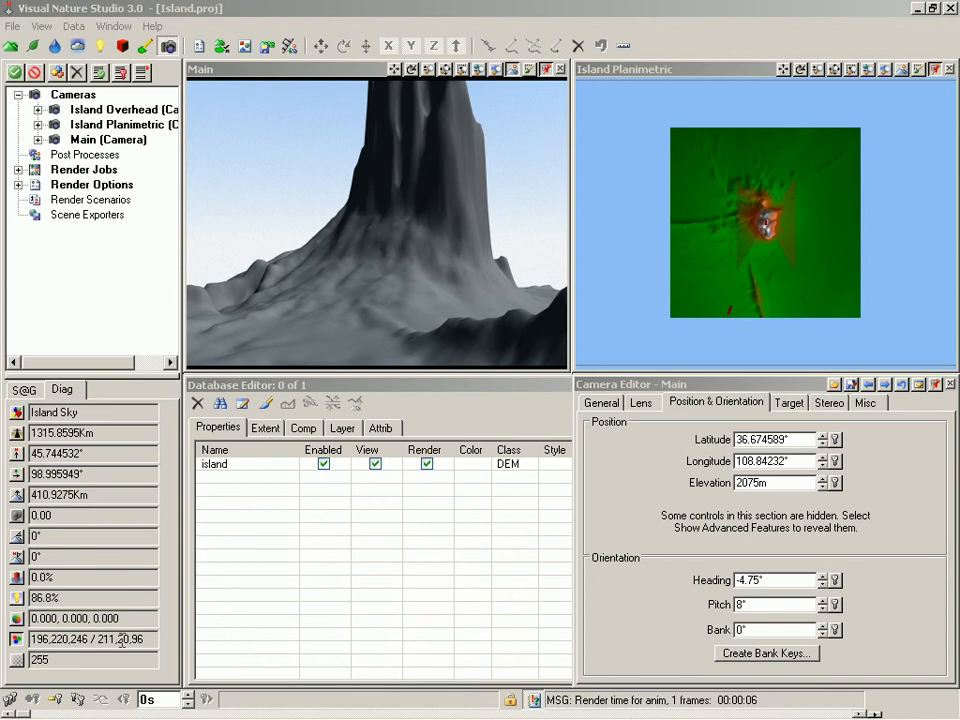
click(425, 181)
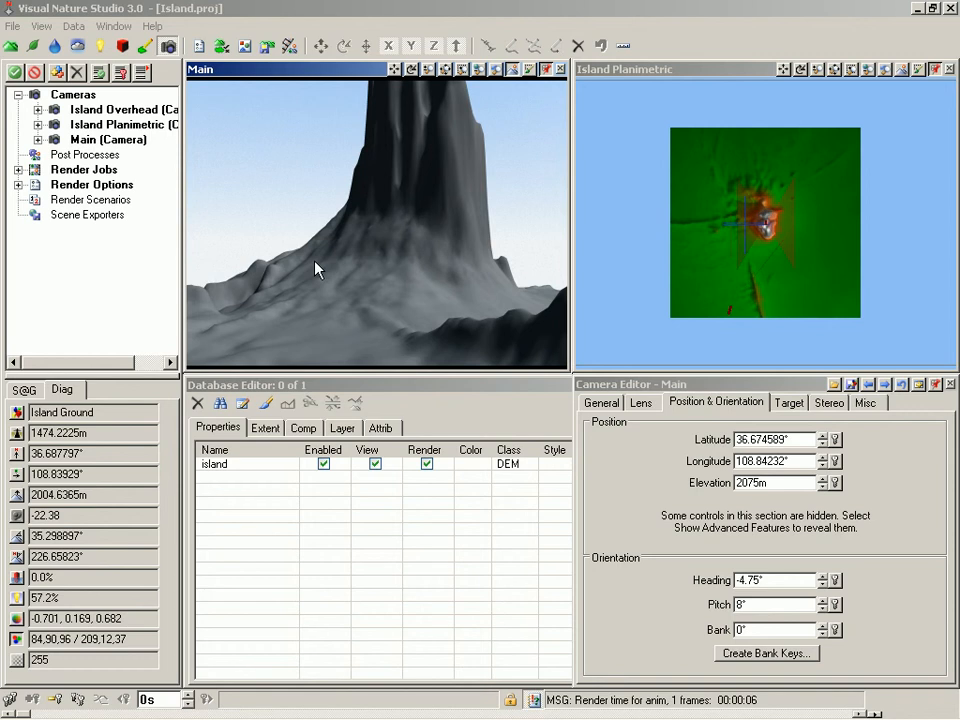
click(16, 621)
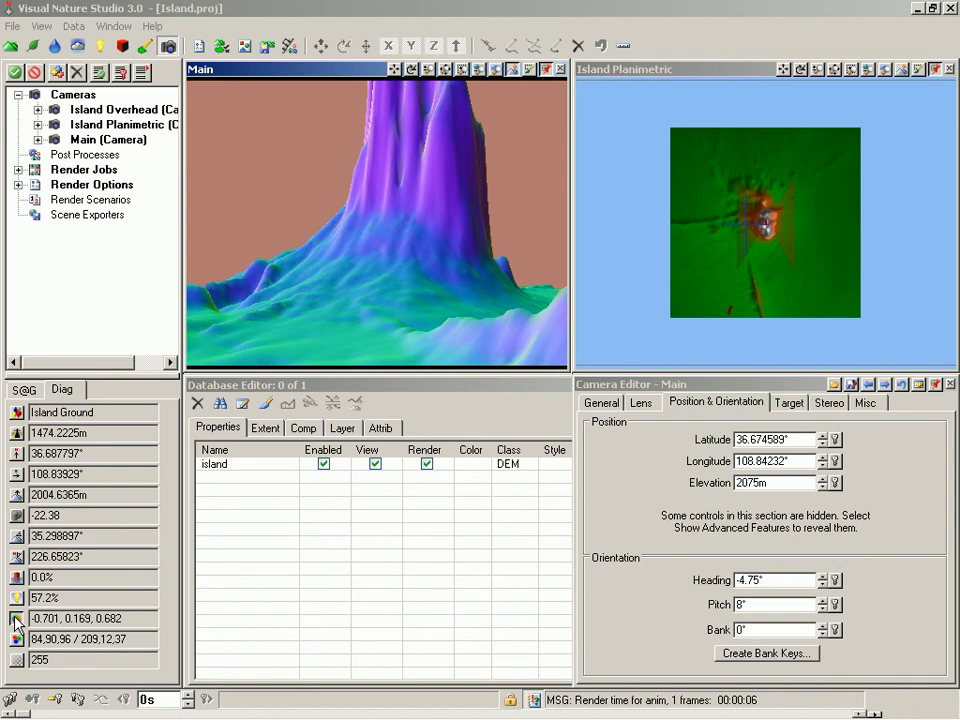
click(17, 600)
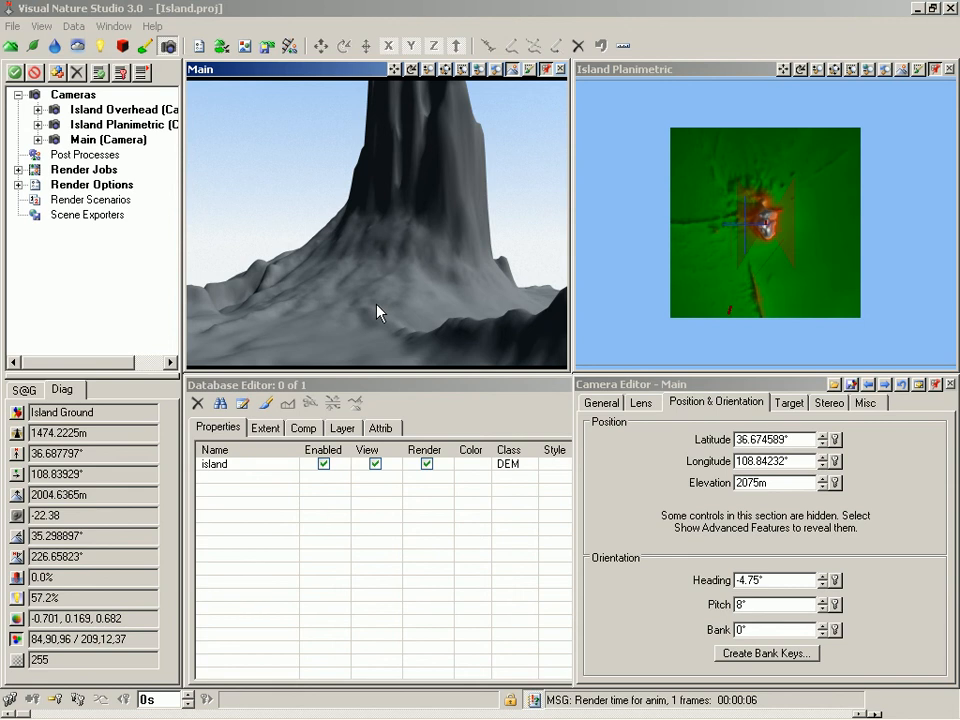
Show the land cover component categories and expand Environments to list the Island Environment.
click(35, 46)
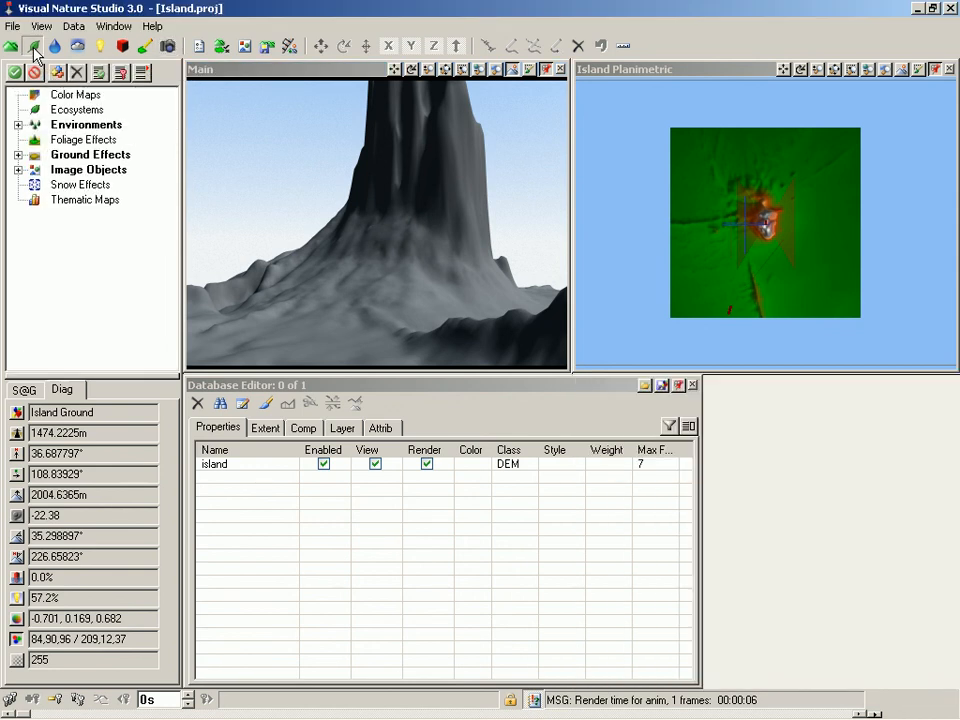
click(17, 125)
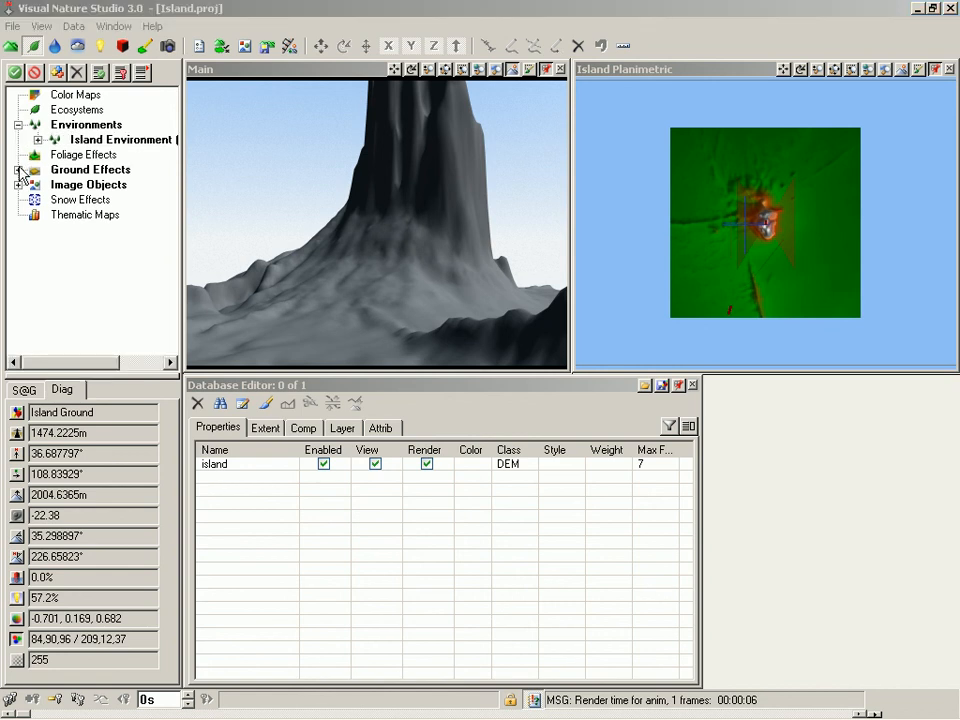